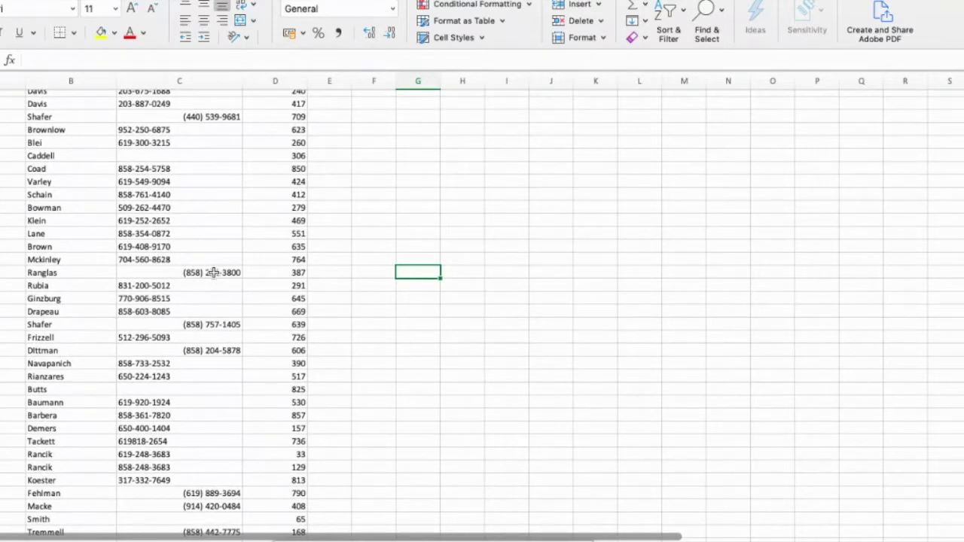
Step: Format the whole Mobile column as Number with 0 decimal places and no thousands separator
key("Escape")
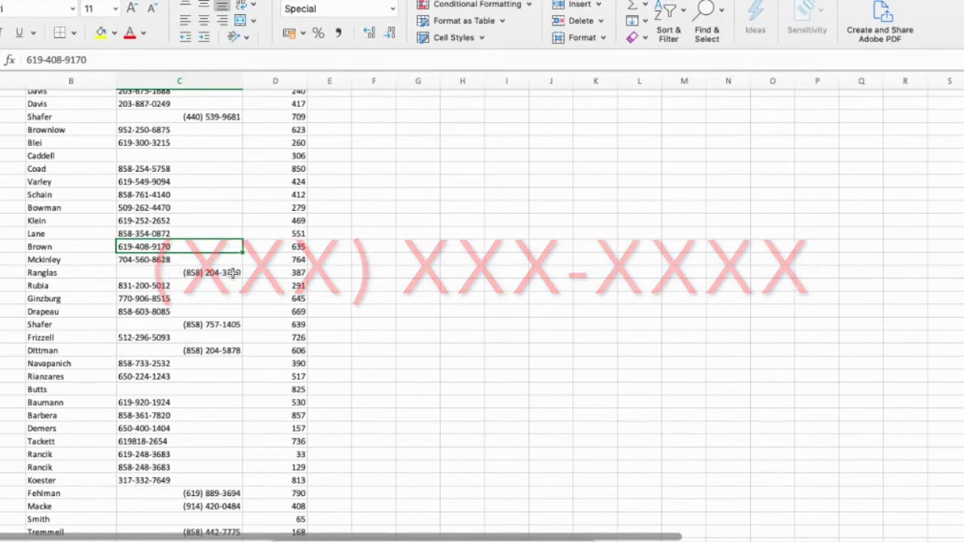
scroll(224, 201, "up", 2)
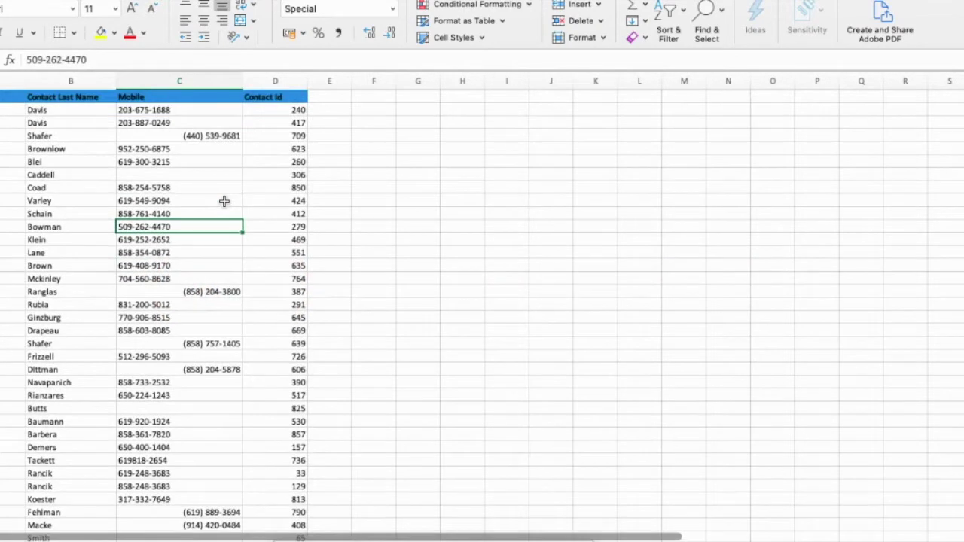
left_click(200, 82)
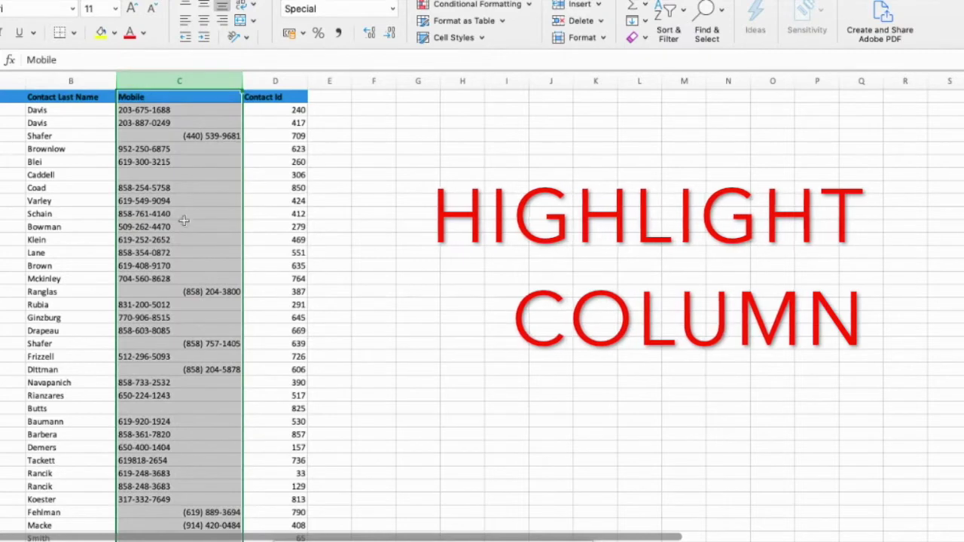
scroll(187, 228, "right", 1)
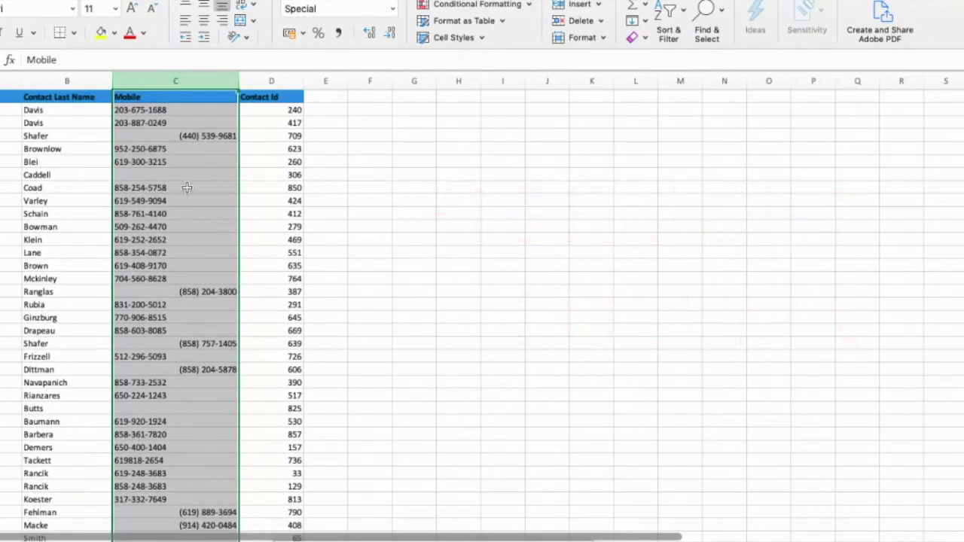
right_click(186, 187)
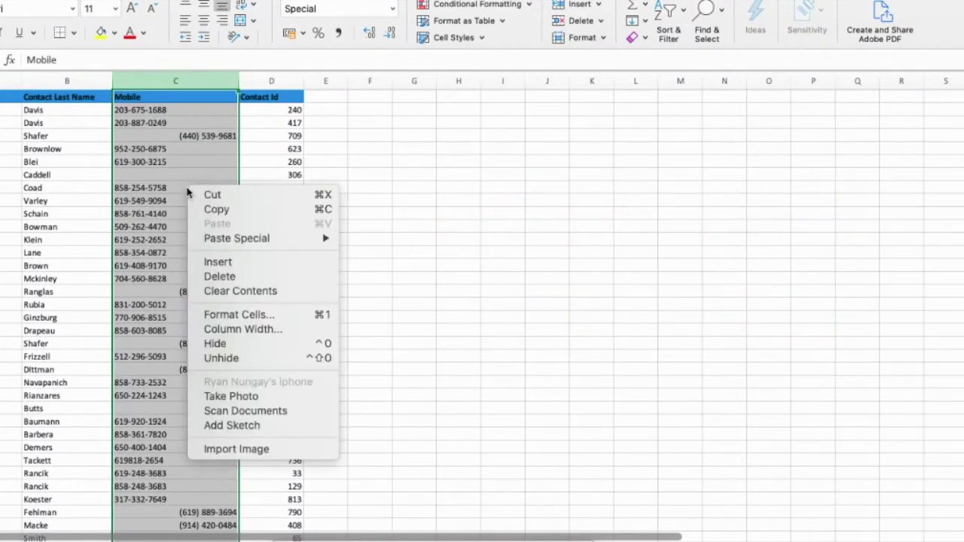
left_click(284, 315)
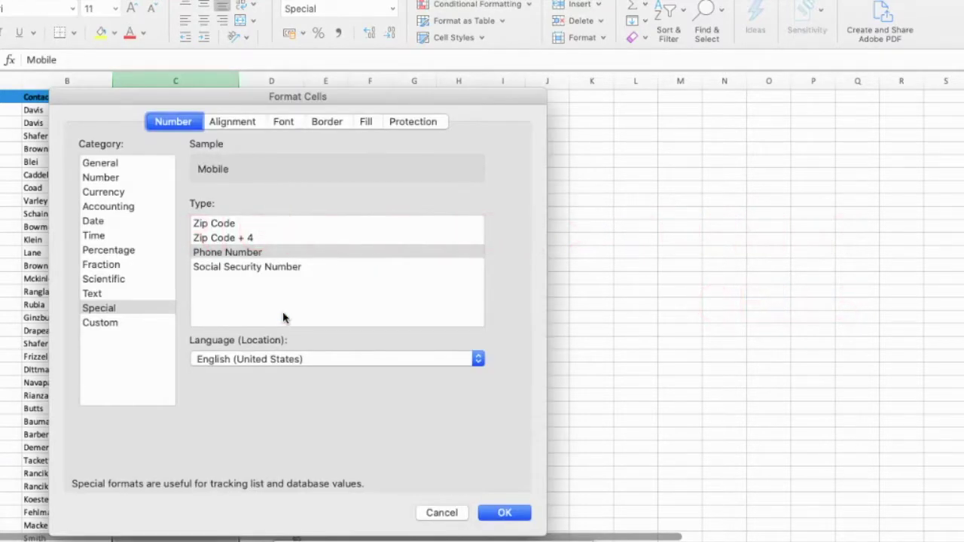
left_click(105, 192)
left_click(101, 177)
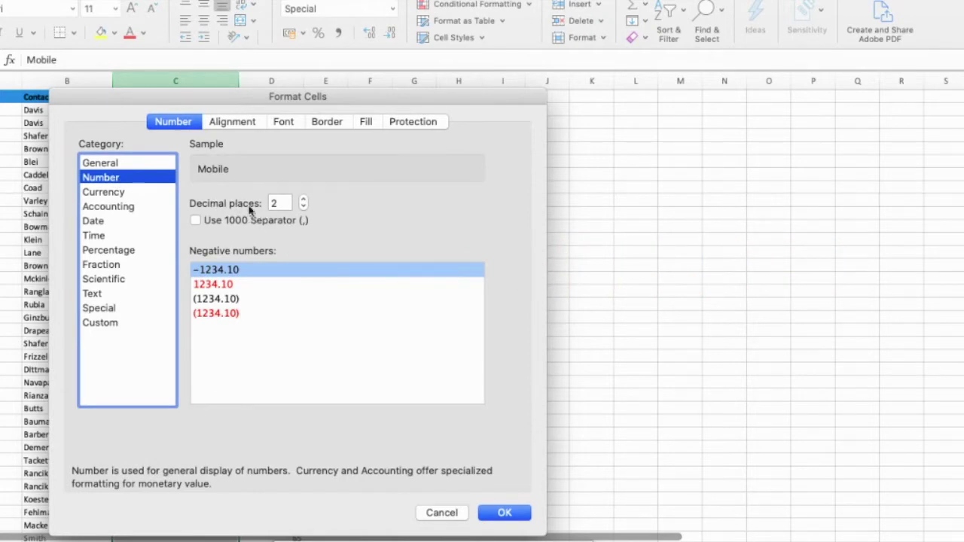
left_click(303, 207)
left_click(303, 207)
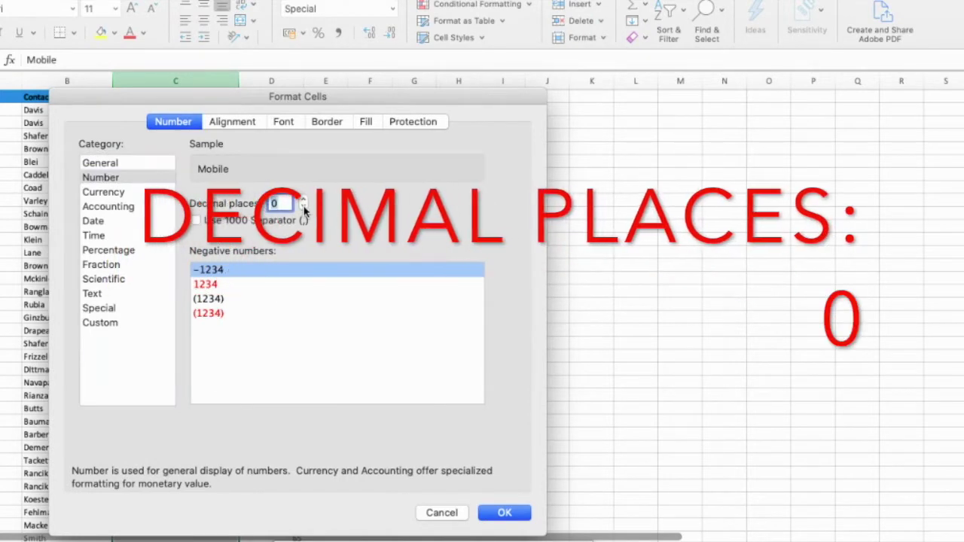
left_click(505, 514)
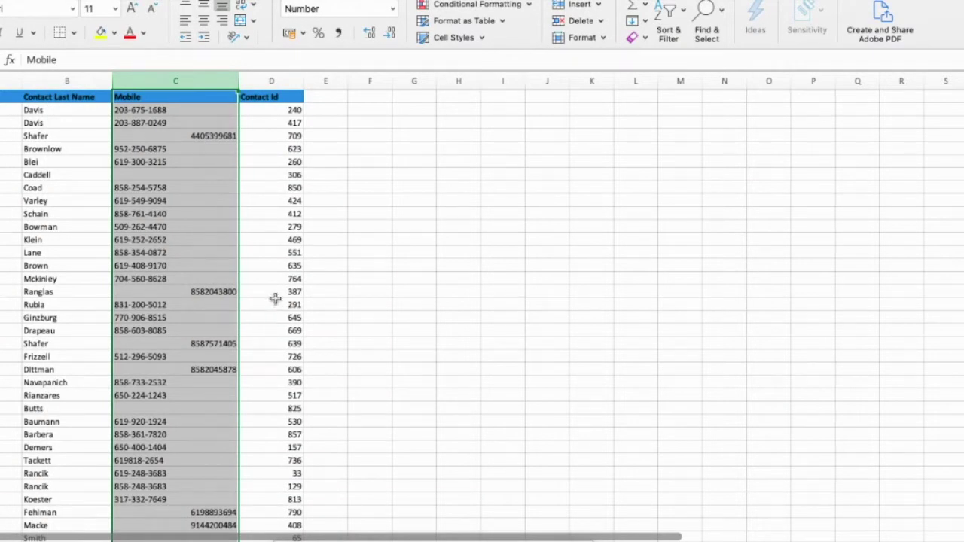
left_click(211, 140)
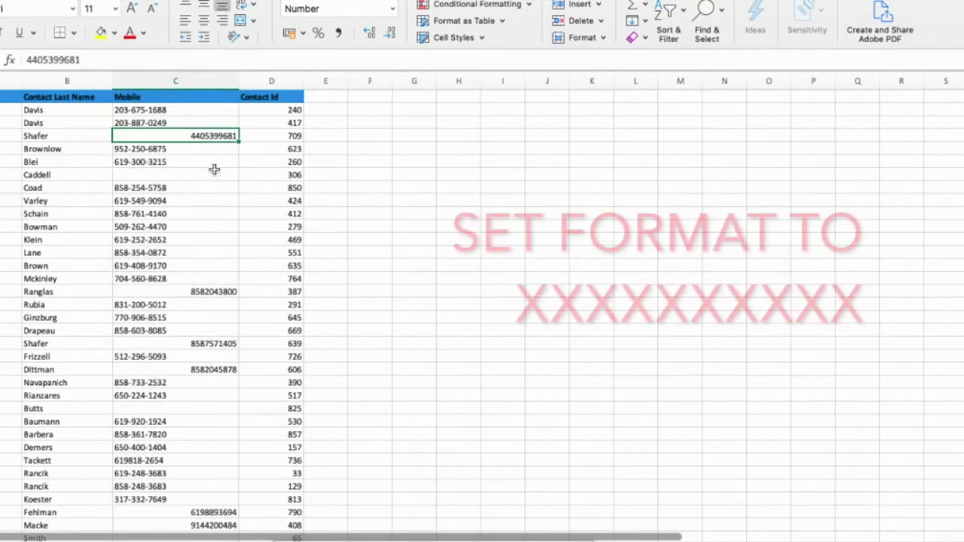
left_click(209, 151)
left_click(209, 136)
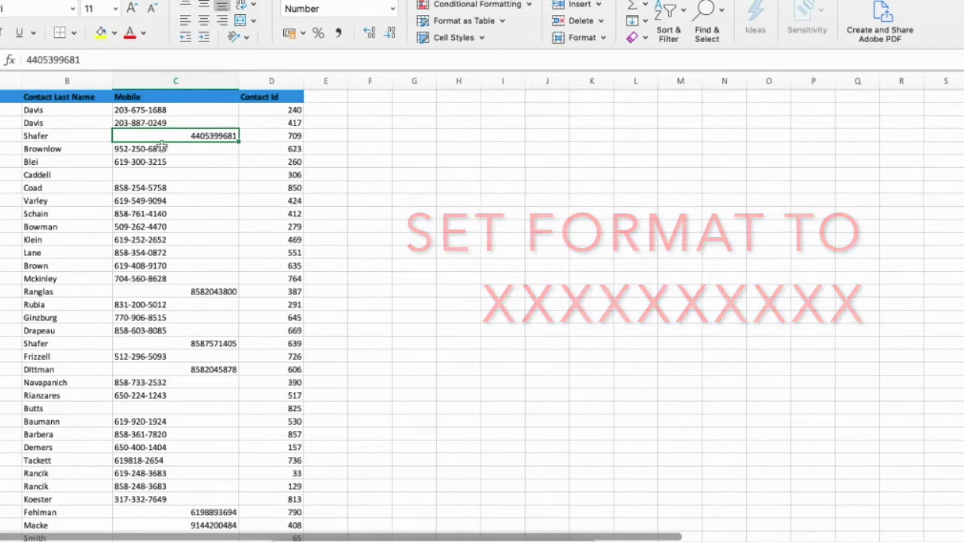
left_click(188, 149)
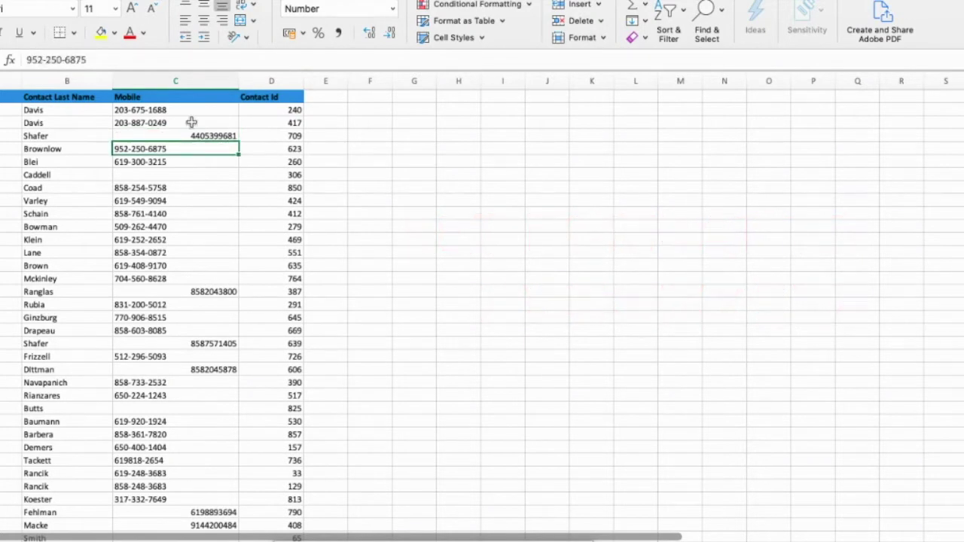
Step: Remove every dash (-) from the Mobile column by replacing all occurrences with nothing
left_click(187, 83)
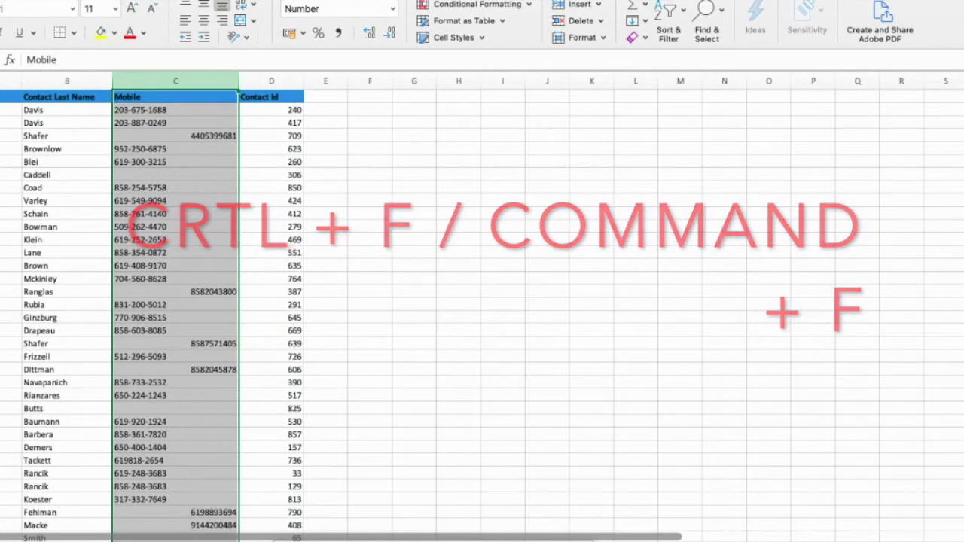
key("super+f")
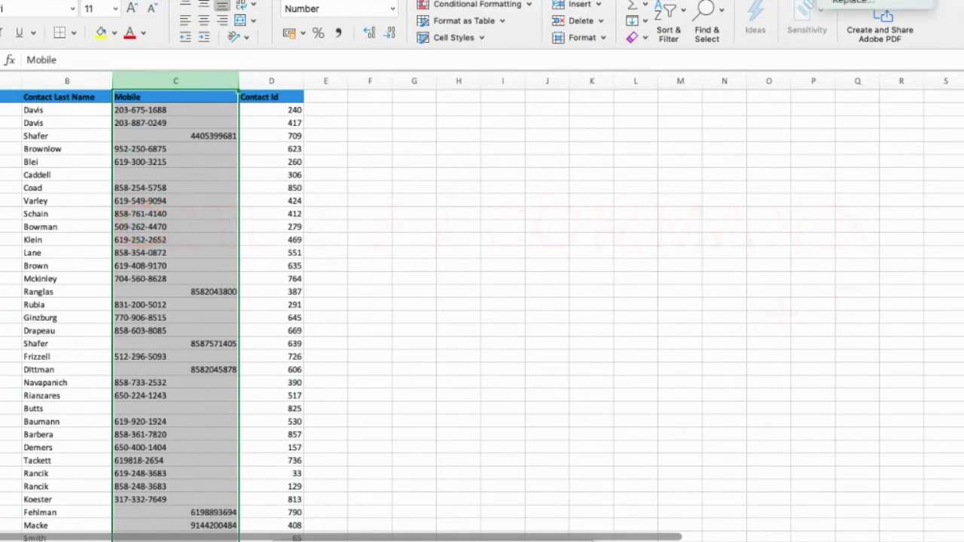
left_click(864, 3)
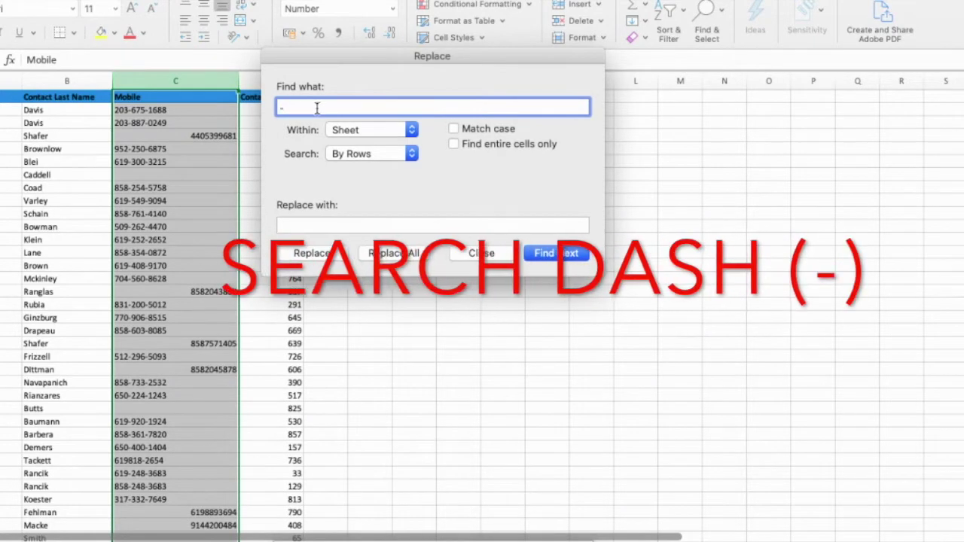
left_click(311, 224)
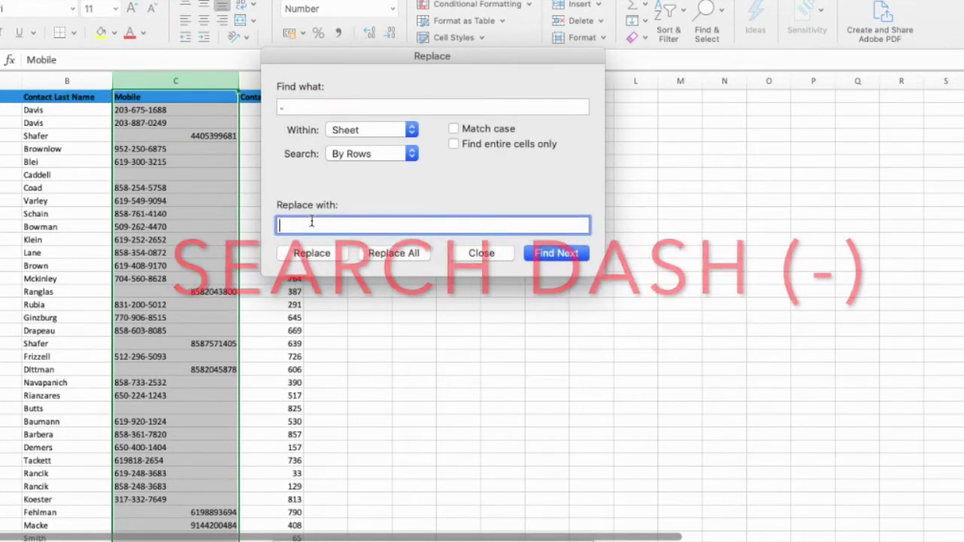
left_click(386, 254)
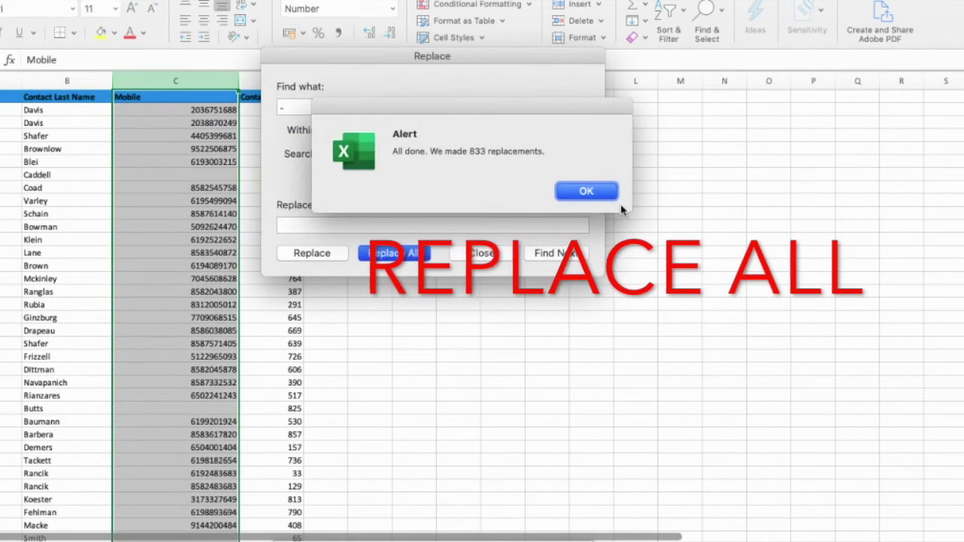
left_click(587, 191)
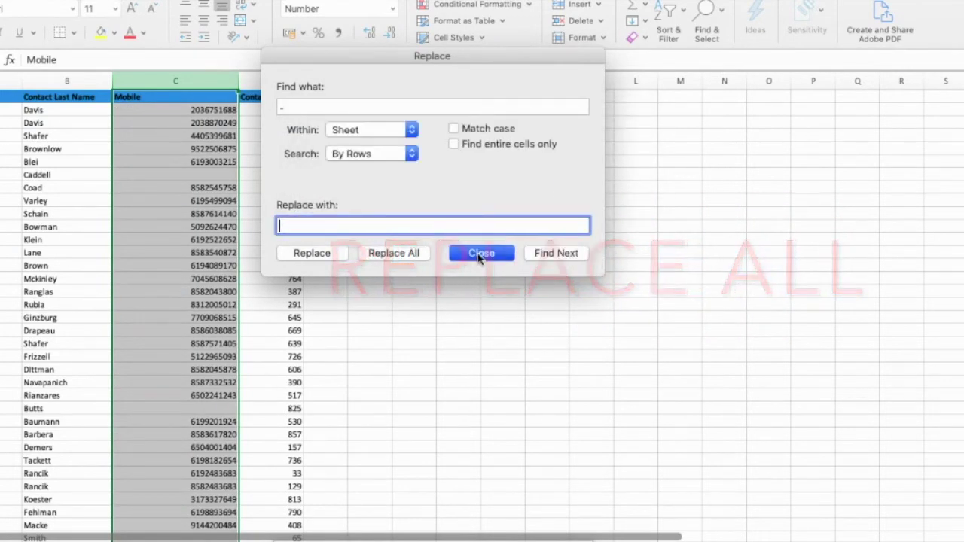
left_click(480, 253)
Step: Look through the Mobile column's cells to check that the phone numbers contain digits only
left_click(161, 305)
left_click(193, 267)
key("Up")
key("Up")
key("Up")
key("Up")
key("Up")
key("Up")
key("Up")
key("Up")
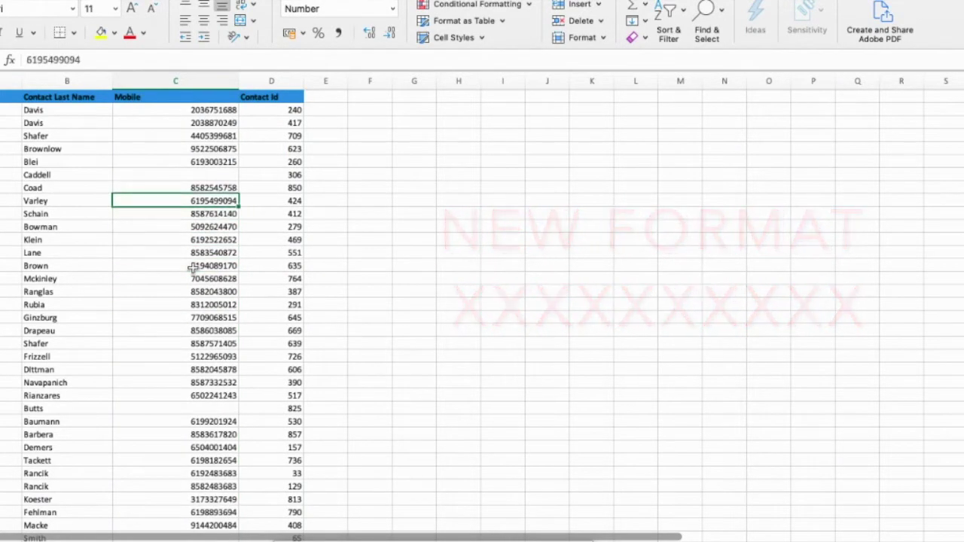
key("Up")
key("Up")
key("Up")
key("Up")
key("Down")
key("Down")
key("Down")
key("Down")
key("Down")
key("Down")
key("Down")
key("Down")
key("Down")
key("Down")
key("Down")
key("Down")
key("Down")
key("Down")
key("Down")
key("Down")
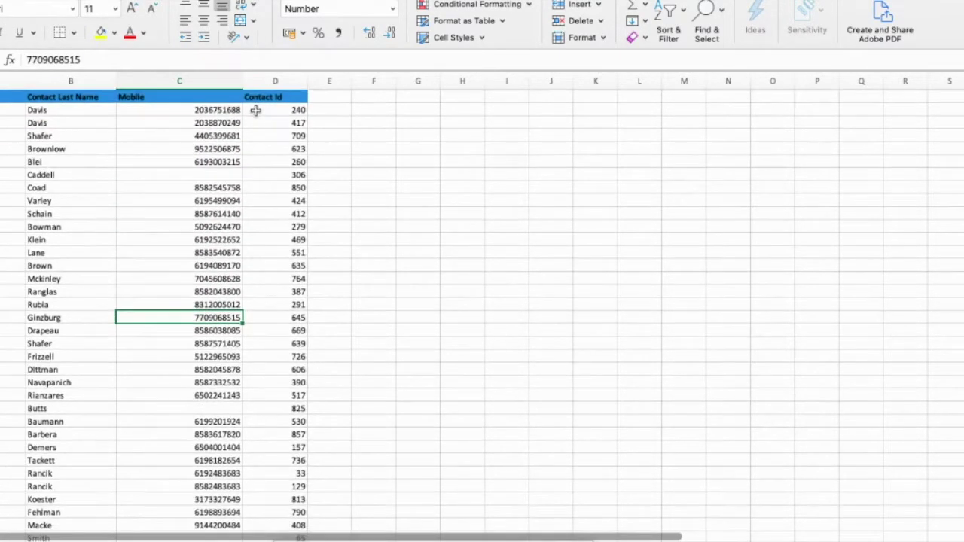
Step: Apply the custom number format [<=9999999]###-####;(###) ###-#### to the whole Mobile column
left_click(216, 79)
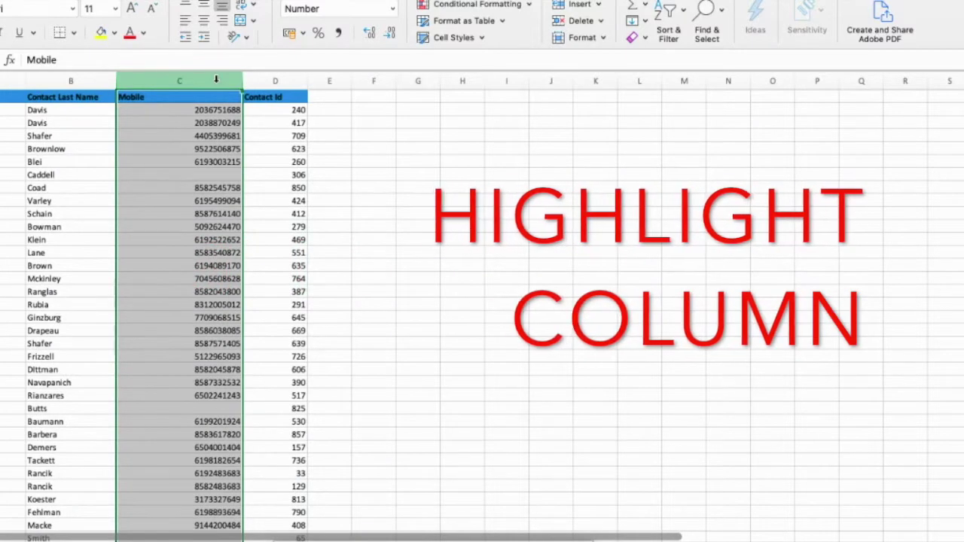
right_click(187, 154)
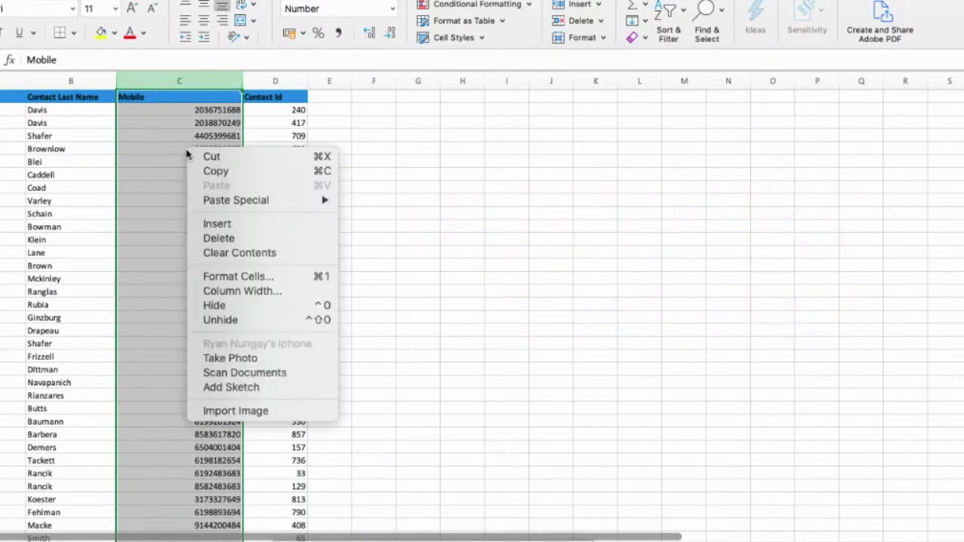
left_click(268, 281)
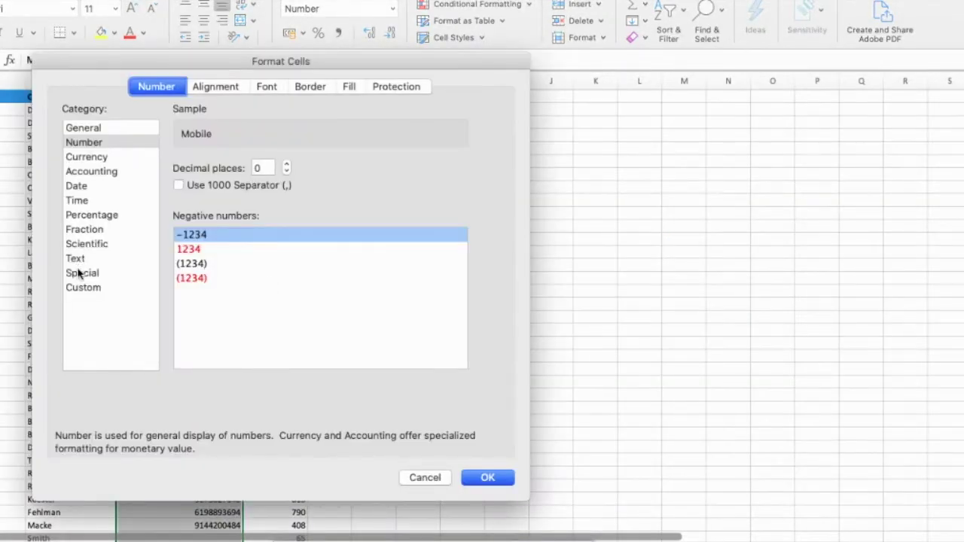
left_click(79, 273)
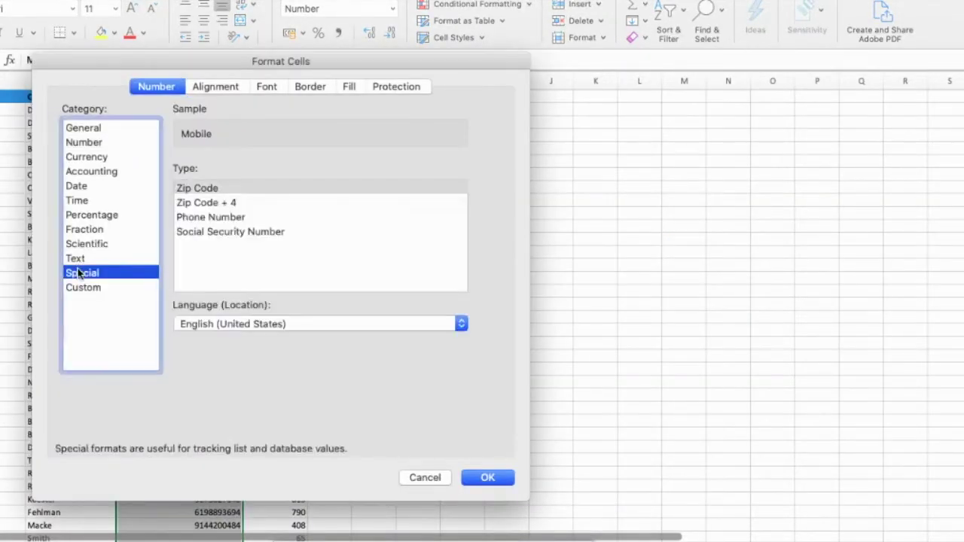
left_click(82, 287)
scroll(271, 292, "down", 10)
scroll(271, 293, "down", 6)
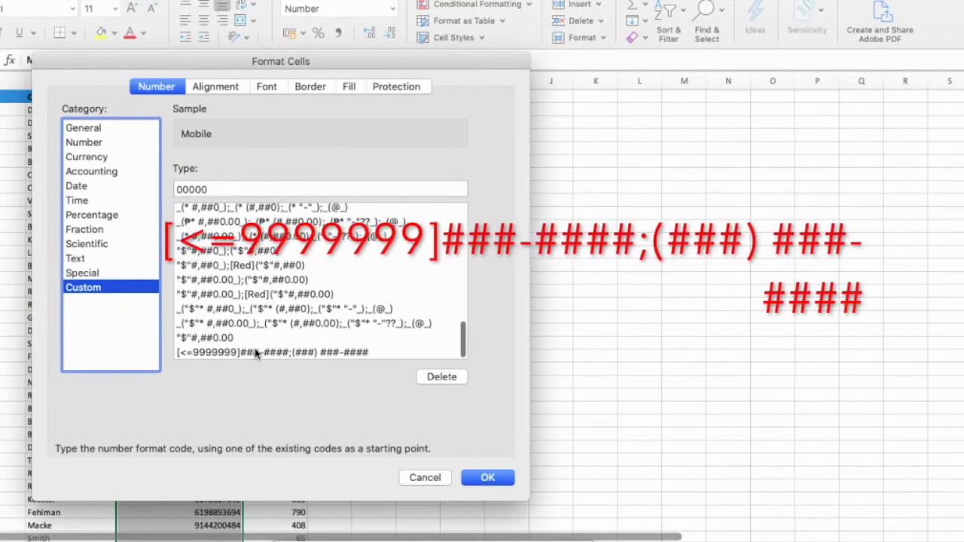
left_click(256, 352)
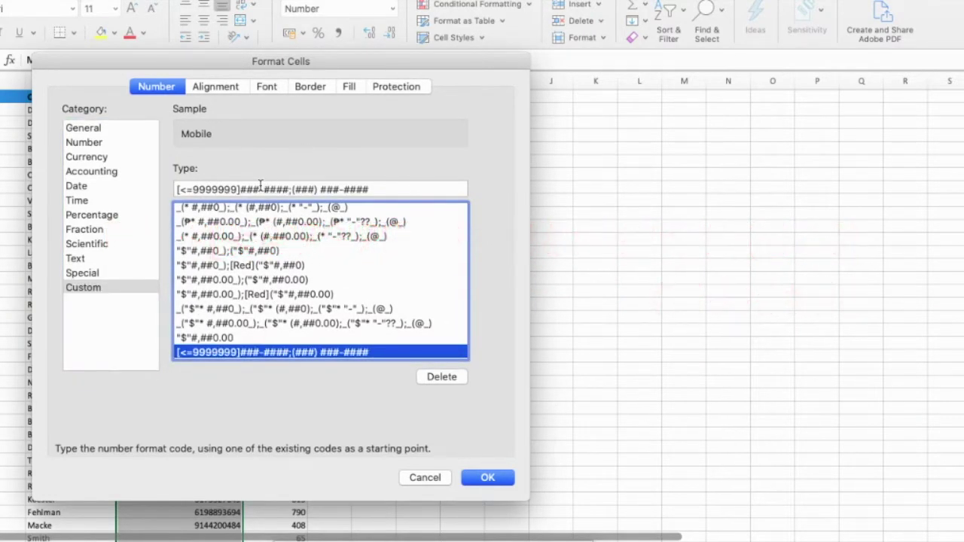
left_click(343, 189)
scroll(383, 203, "up", 1)
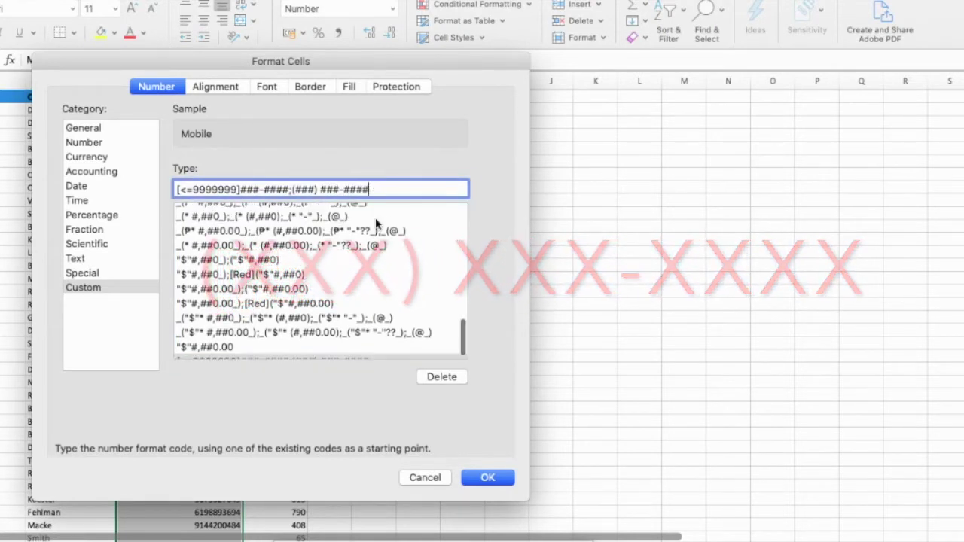
left_click(486, 479)
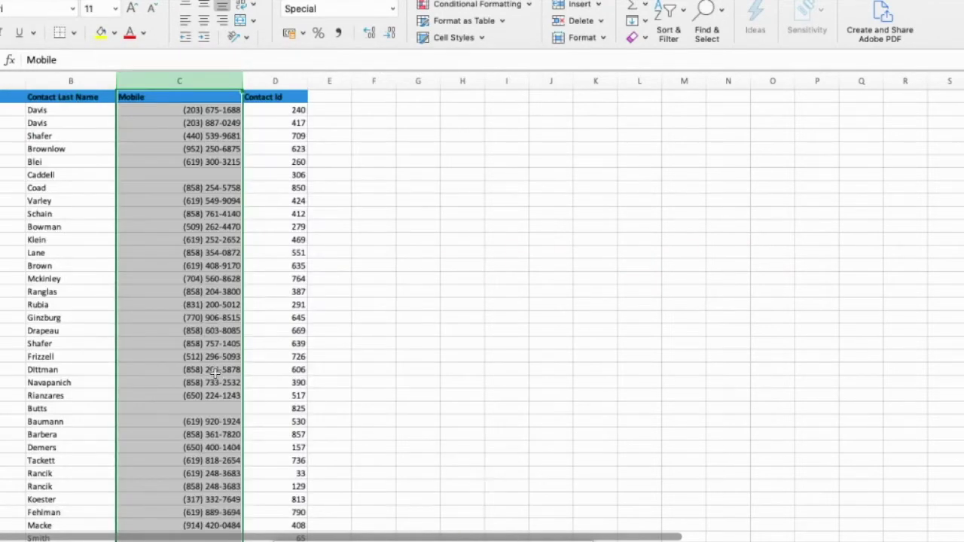
Step: Check the phone number formatting down the Mobile column
left_click(211, 240)
scroll(223, 289, "down", 1)
scroll(223, 286, "up", 2)
scroll(224, 285, "down", 6)
scroll(222, 288, "up", 3)
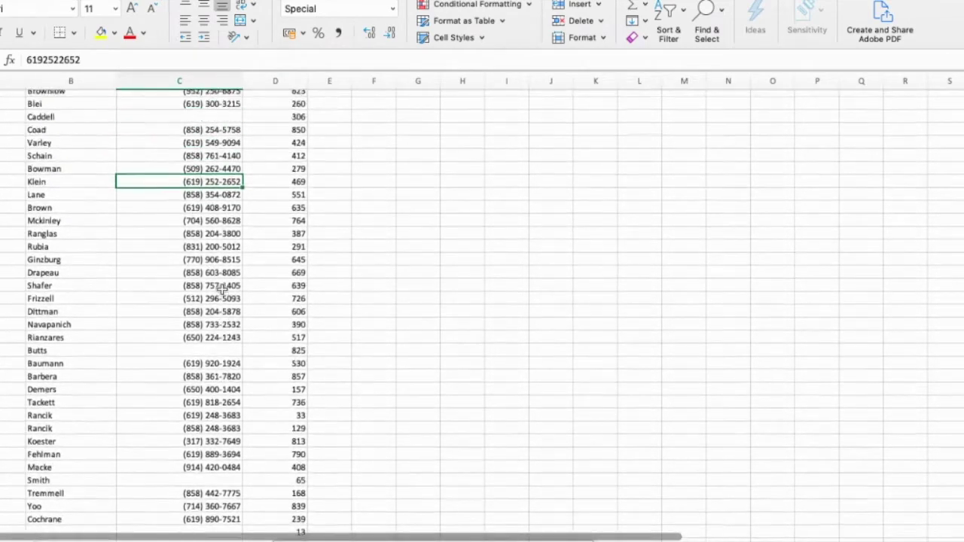
scroll(223, 289, "up", 3)
left_click(217, 266)
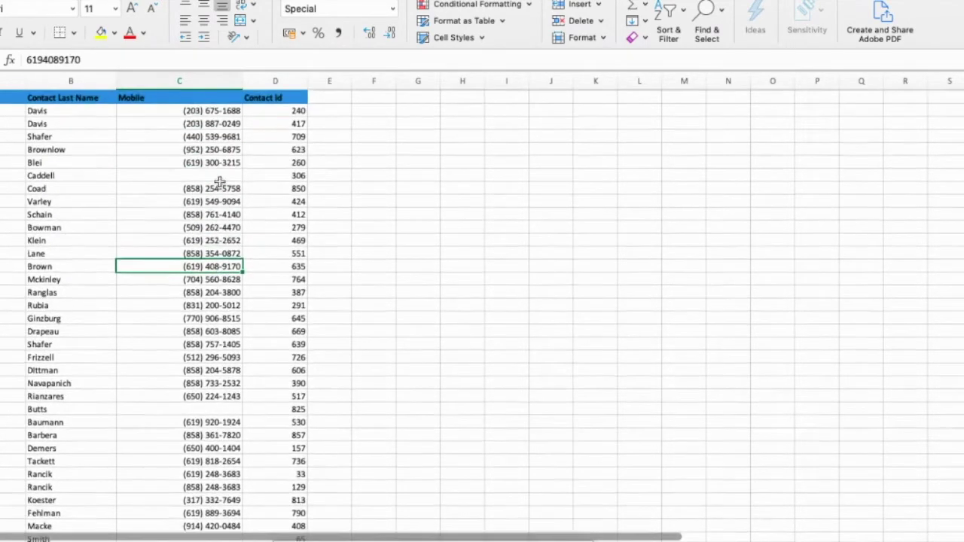
Step: Apply the custom number format [<=9999999]###-####;###-###-#### to the whole Mobile column and check the phone numbers
left_click(200, 79)
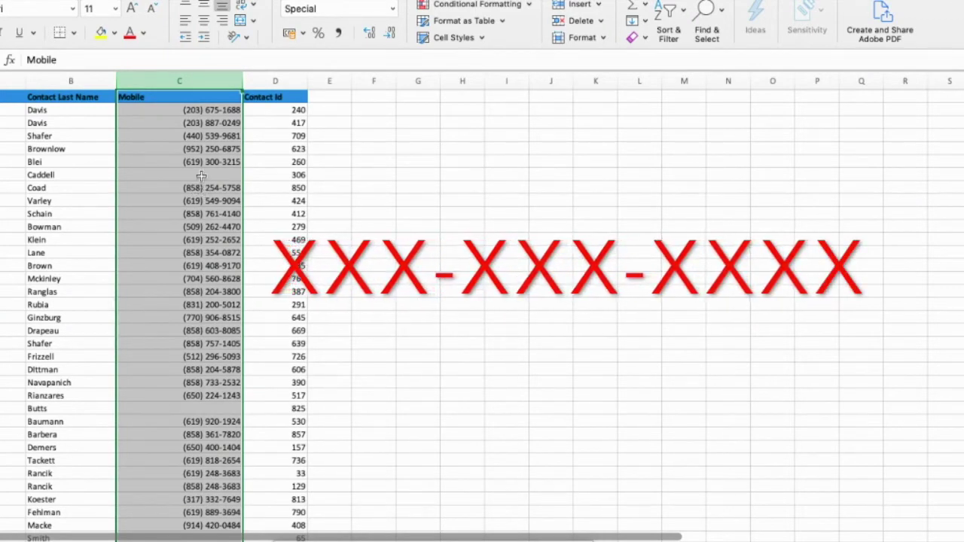
right_click(190, 152)
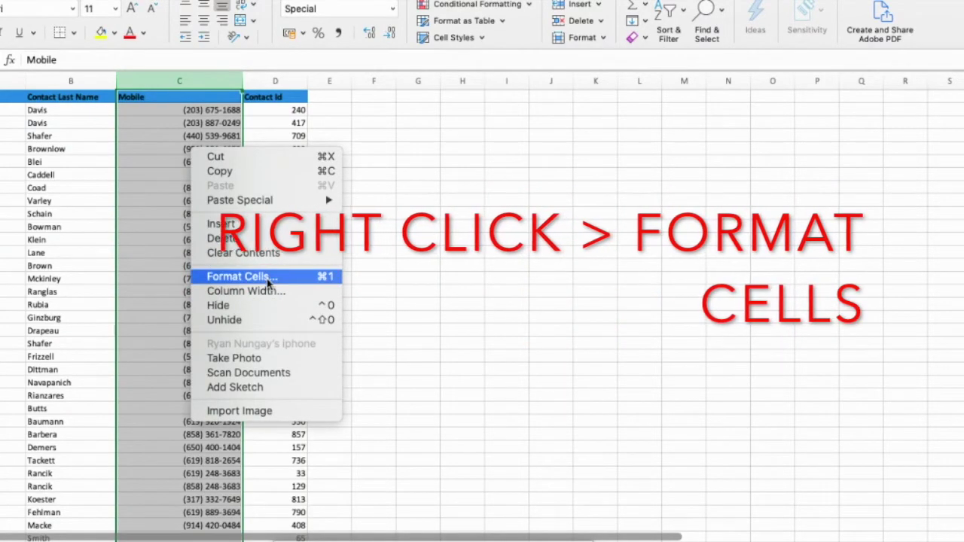
left_click(269, 283)
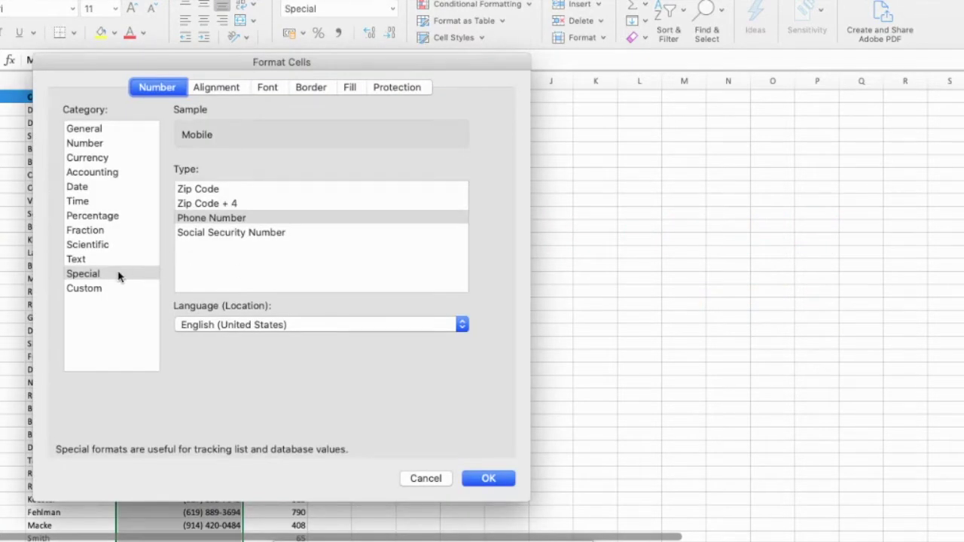
left_click(117, 275)
left_click(112, 286)
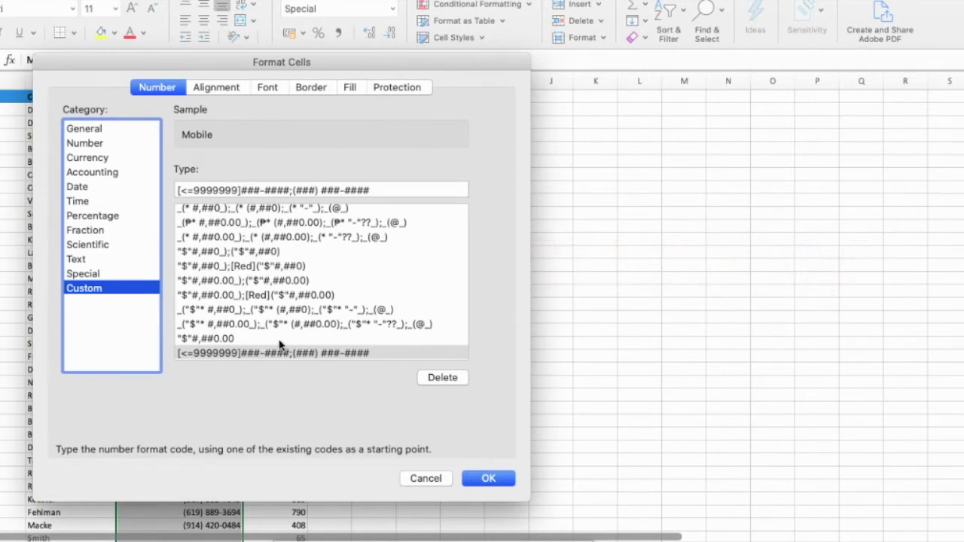
left_click(297, 190)
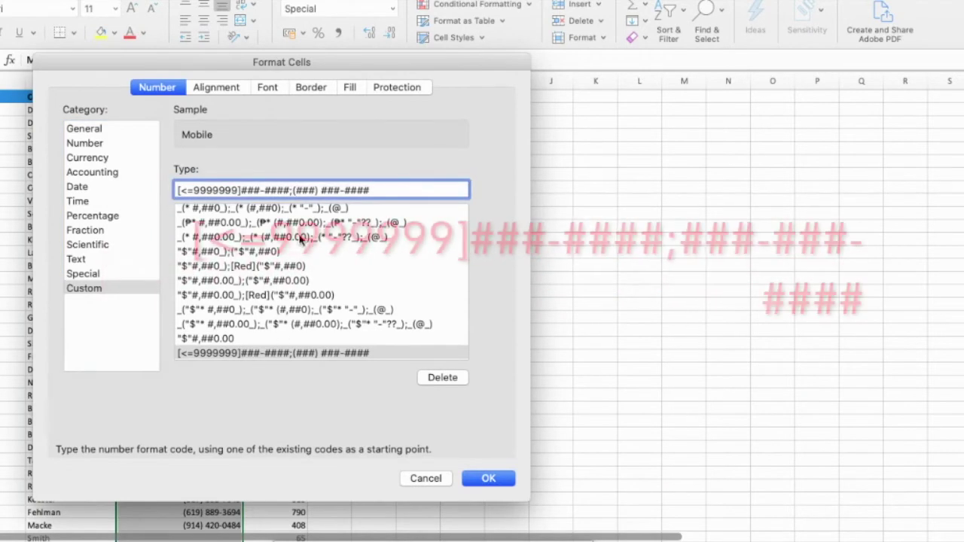
key("BackSpace")
key("Right")
key("Right")
key("Right")
key("Right")
key("BackSpace")
key("Delete")
type("-")
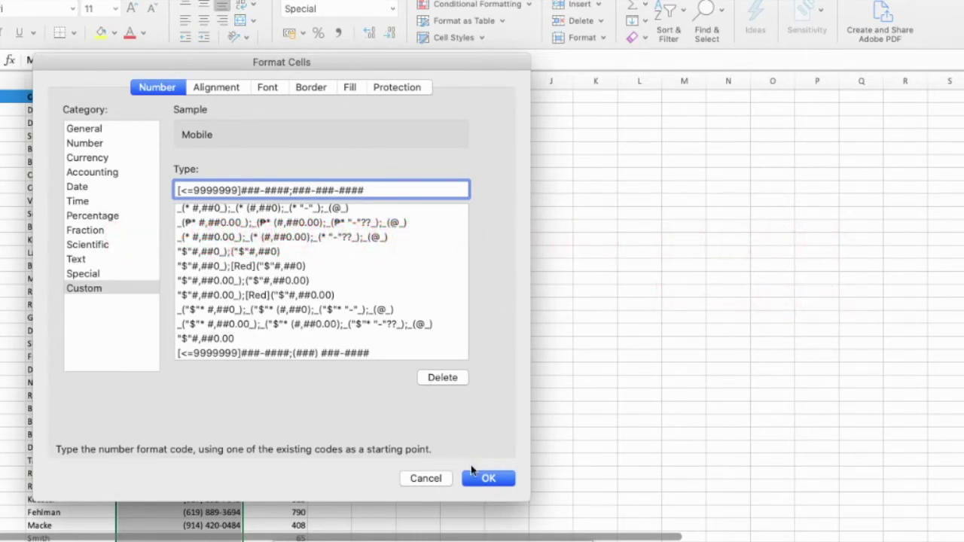
left_click(486, 478)
scroll(238, 214, "down", 3)
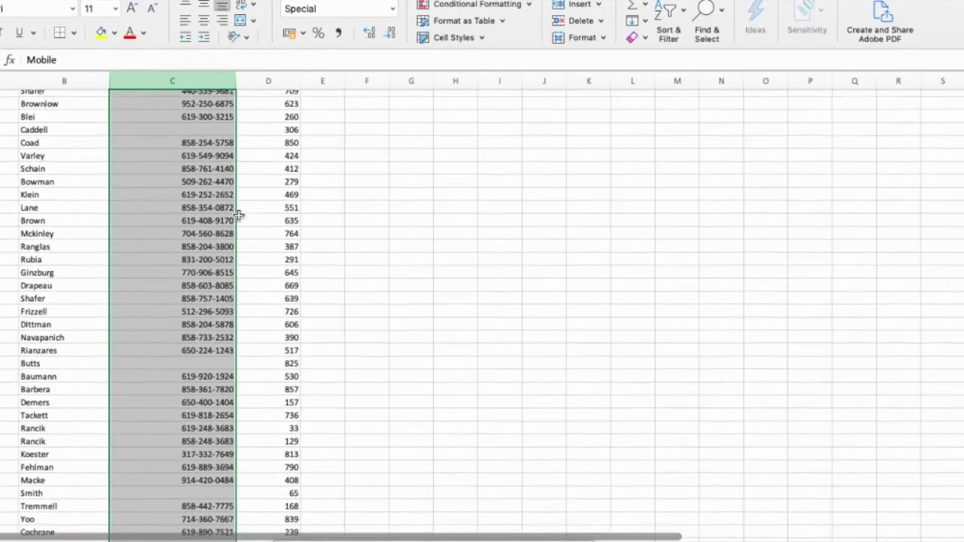
scroll(218, 370, "up", 3)
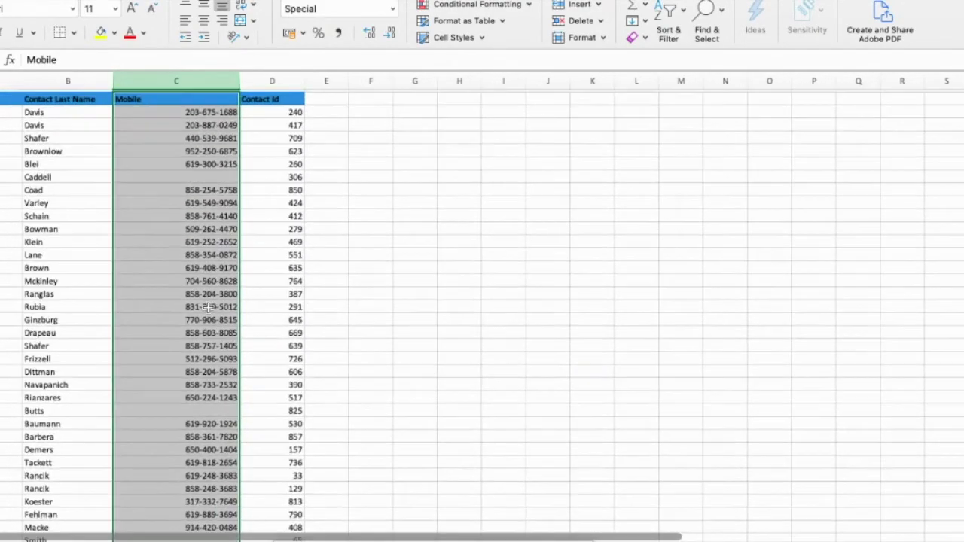
left_click(205, 265)
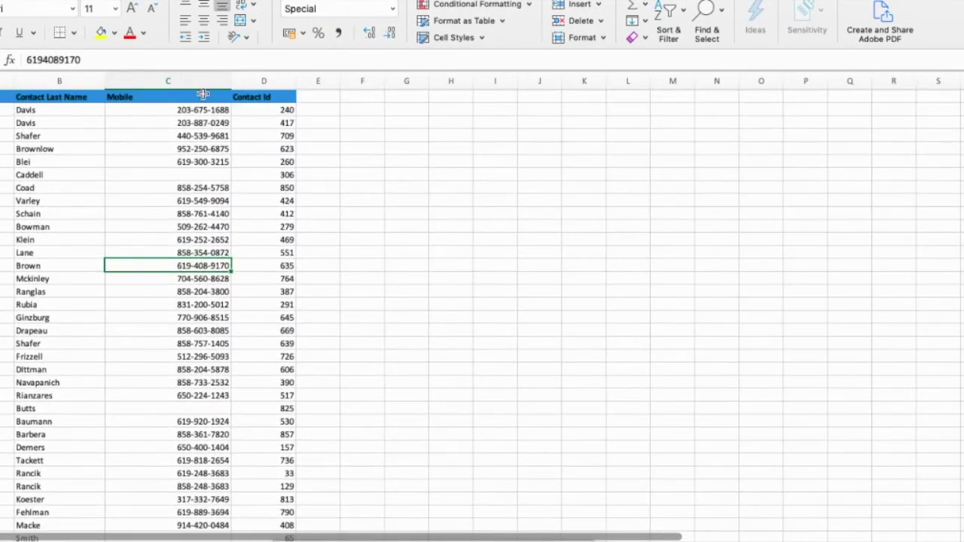
Step: Switch the whole Mobile column back to the existing custom number format [<=9999999]###-####;(###) ###-####
left_click(202, 81)
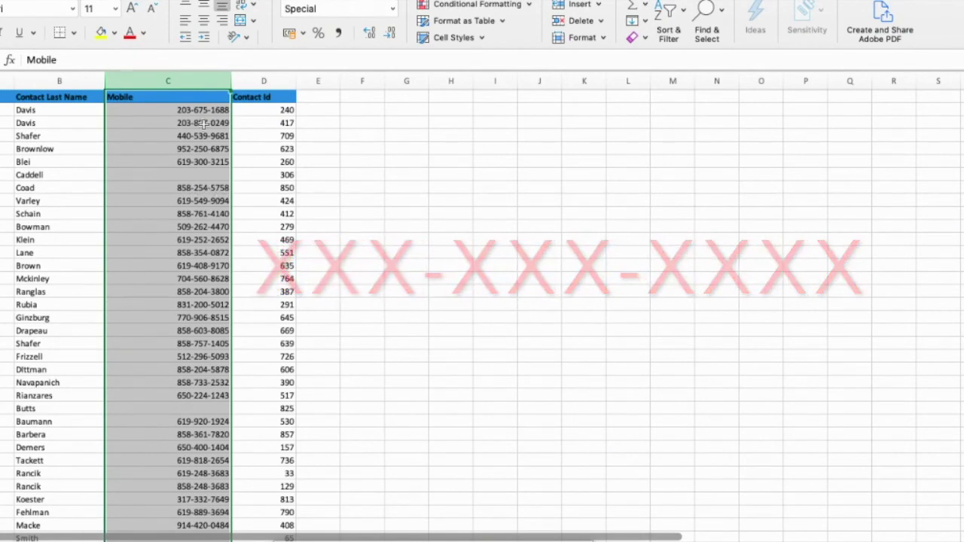
right_click(155, 162)
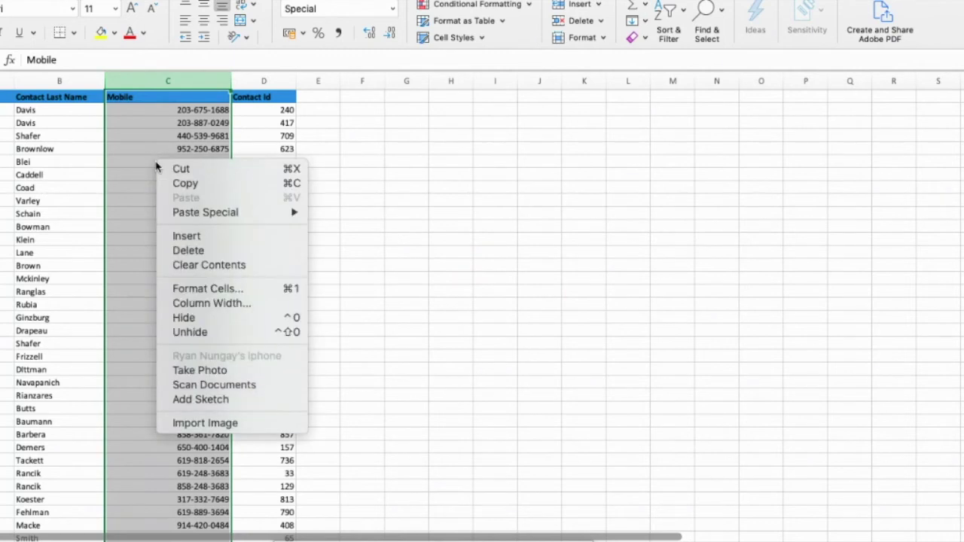
left_click(242, 288)
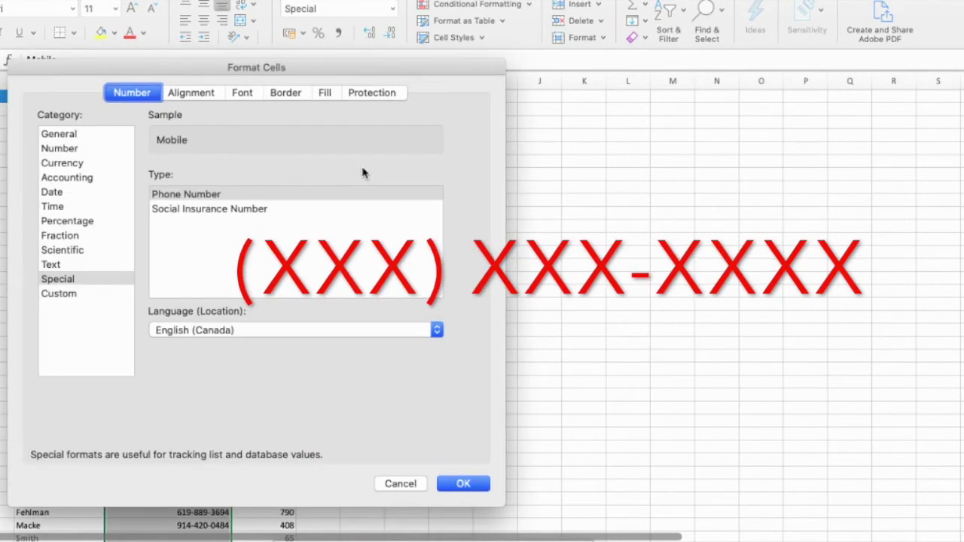
left_click(76, 293)
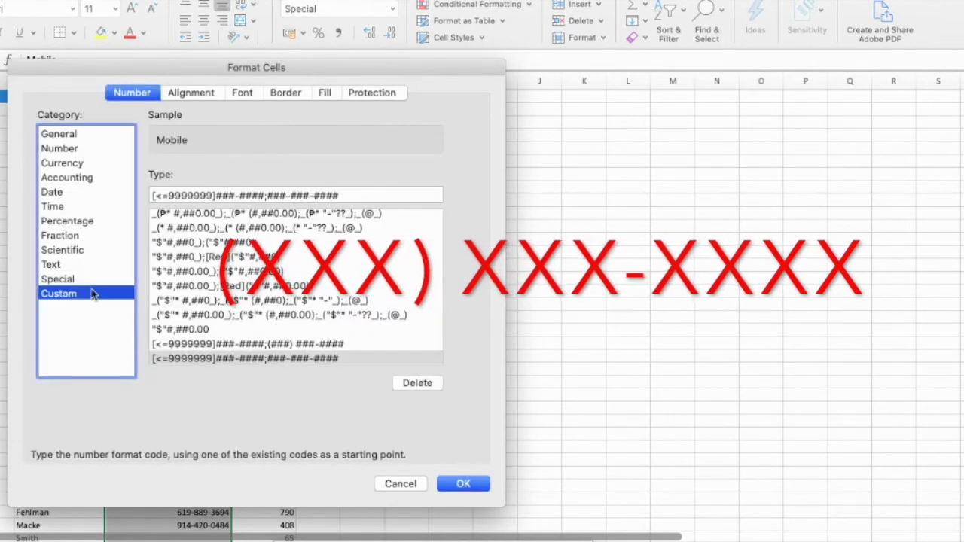
left_click(215, 362)
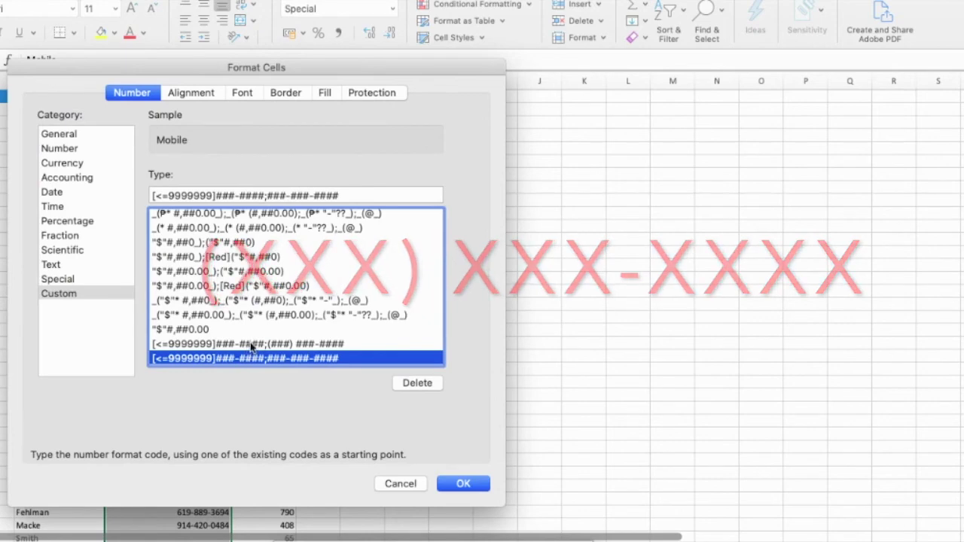
left_click(252, 344)
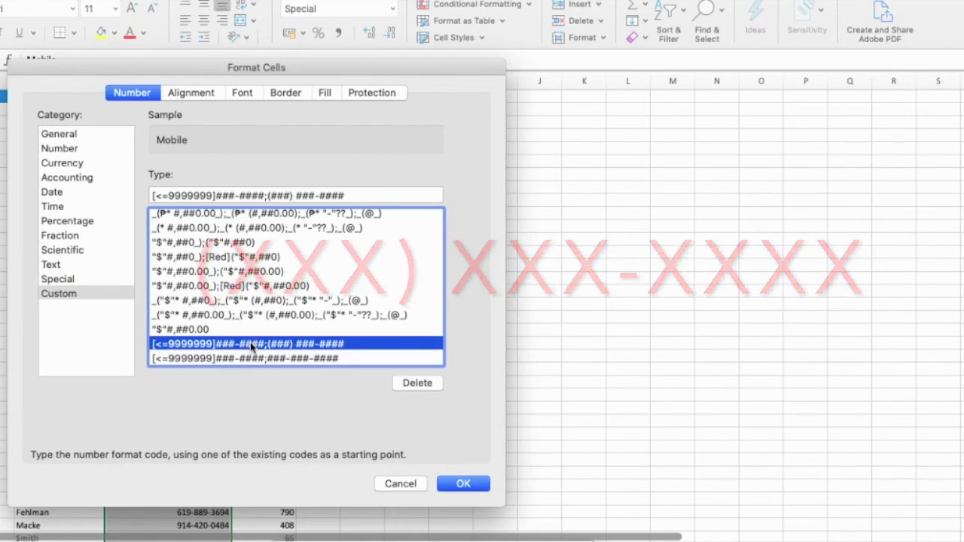
left_click(459, 484)
Step: Look down the Mobile column to check that the phone numbers follow the (###) ###-#### pattern
left_click(316, 264)
scroll(331, 308, "left", 1)
scroll(278, 409, "down", 2)
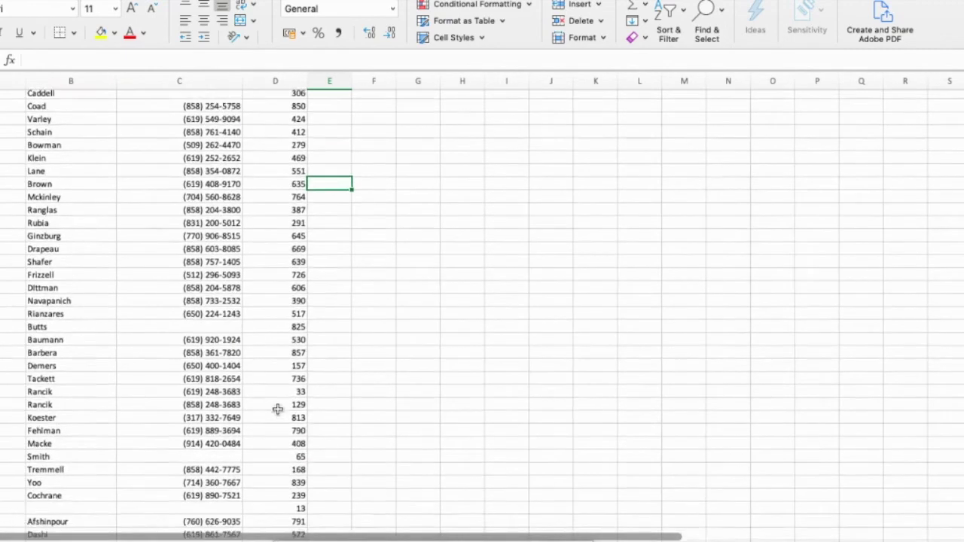
scroll(277, 409, "up", 2)
scroll(277, 409, "left", 1)
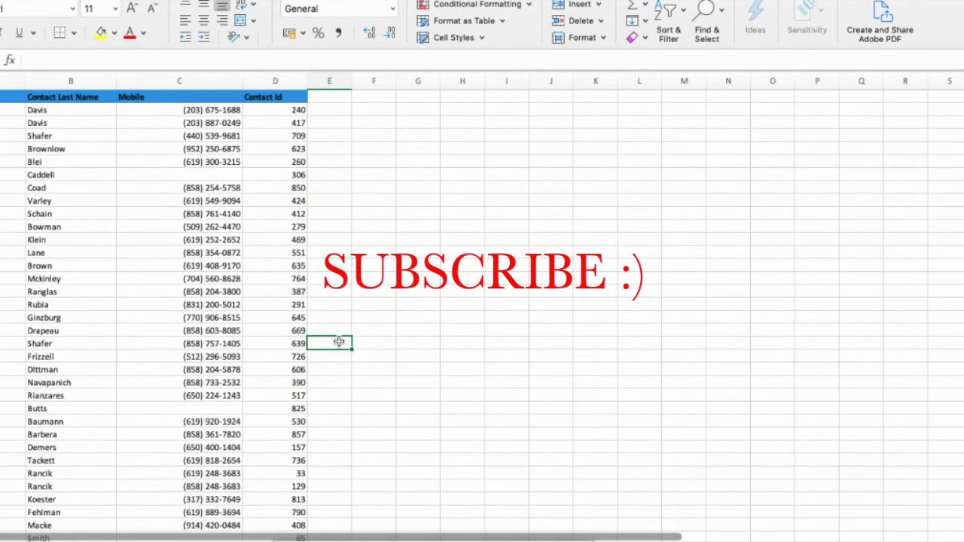
key("Left")
key("Left")
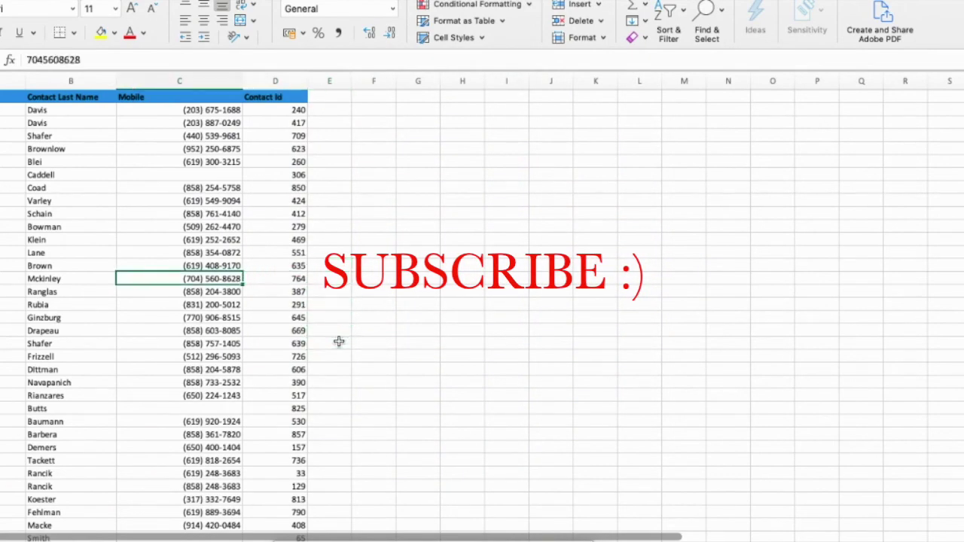
key("Right")
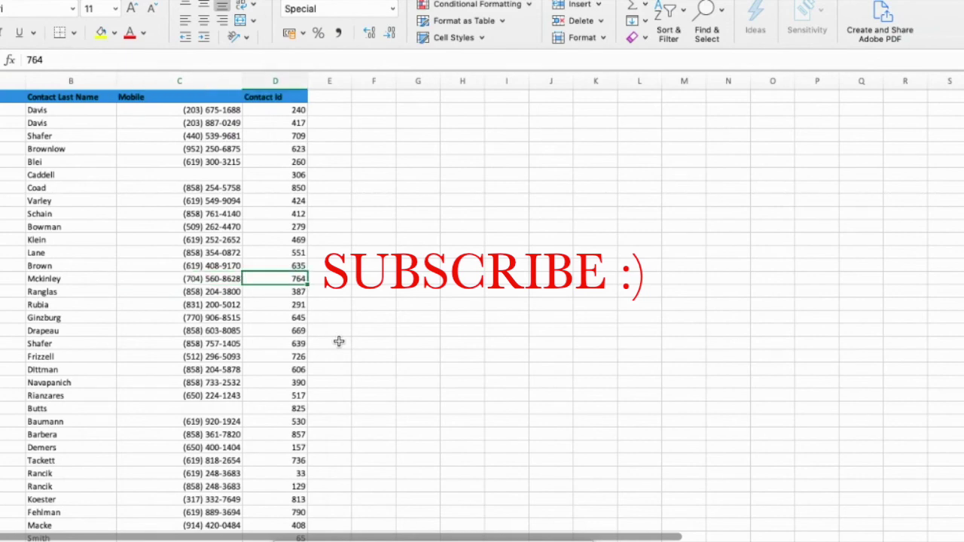